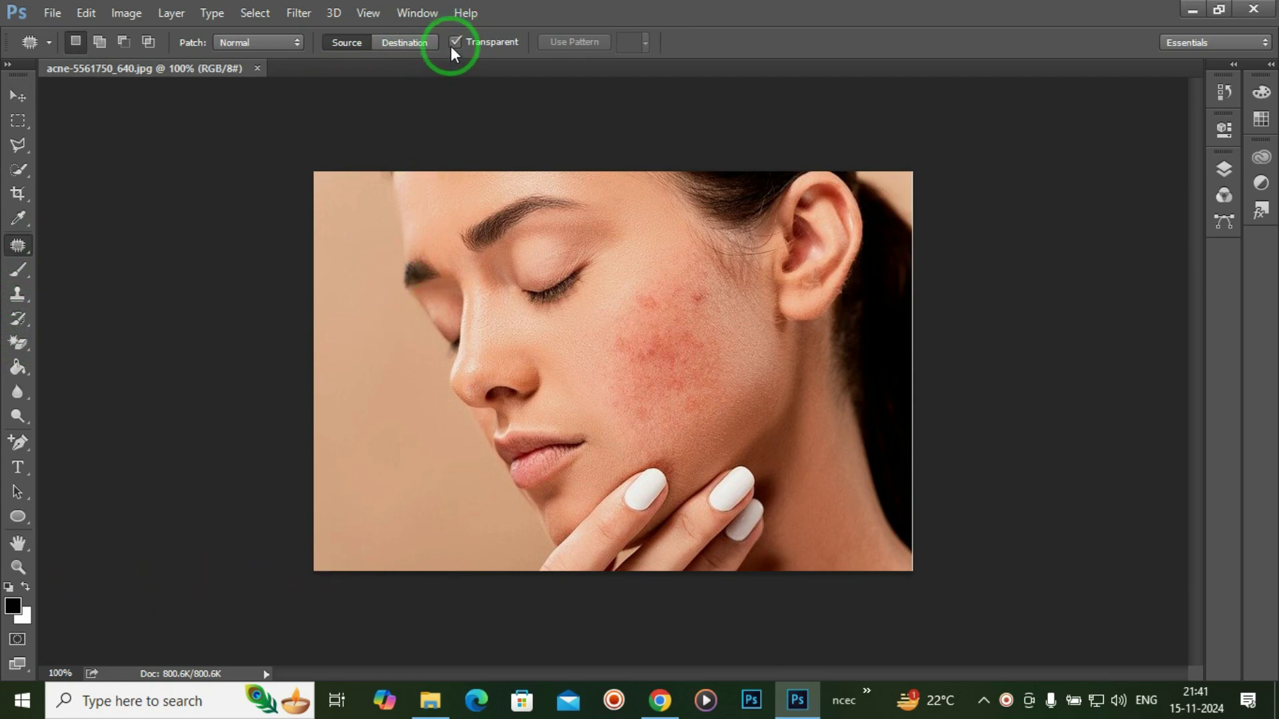
Set the Patch tool to Destination with Transparent off, and cover the red acne on the cheek with clean skin from beside the nose.
click(455, 42)
click(397, 43)
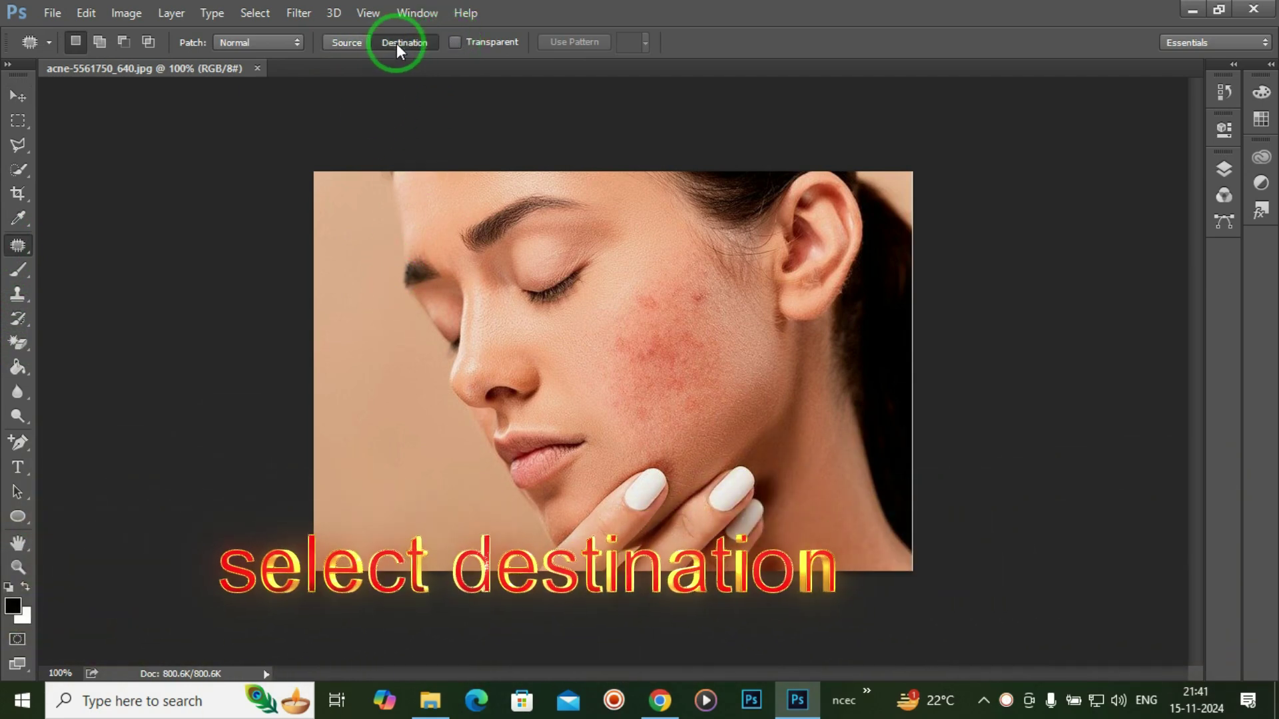
mouse_move(582, 330)
mouse_down()
mouse_move(554, 365)
mouse_move(570, 375)
mouse_move(589, 357)
mouse_move(568, 340)
mouse_up()
mouse_move(570, 341)
mouse_down()
mouse_move(630, 335)
mouse_move(534, 356)
mouse_move(548, 383)
mouse_move(581, 358)
mouse_move(578, 319)
mouse_move(544, 336)
mouse_move(640, 338)
mouse_move(552, 364)
mouse_move(592, 336)
mouse_move(579, 313)
mouse_move(555, 325)
mouse_move(606, 351)
mouse_move(537, 352)
mouse_move(564, 367)
mouse_move(576, 330)
mouse_move(534, 333)
mouse_up()
mouse_move(552, 359)
mouse_down()
mouse_move(597, 365)
mouse_move(553, 361)
mouse_move(584, 347)
mouse_move(554, 333)
mouse_up()
mouse_move(568, 361)
mouse_down()
mouse_move(554, 342)
mouse_move(608, 388)
mouse_up()
mouse_move(547, 320)
mouse_down()
mouse_move(571, 371)
mouse_move(549, 322)
mouse_up()
mouse_move(557, 341)
mouse_down()
mouse_move(620, 401)
mouse_move(584, 325)
mouse_move(545, 314)
mouse_move(606, 352)
mouse_up()
mouse_move(565, 313)
mouse_down()
mouse_move(559, 337)
mouse_move(565, 318)
mouse_up()
mouse_move(574, 337)
mouse_down()
mouse_move(628, 332)
mouse_move(559, 370)
mouse_move(595, 342)
mouse_move(580, 317)
mouse_move(560, 340)
mouse_up()
mouse_move(563, 339)
mouse_down()
mouse_move(613, 358)
mouse_move(556, 371)
mouse_move(580, 380)
mouse_move(577, 311)
mouse_move(558, 330)
mouse_move(565, 349)
mouse_move(645, 326)
mouse_move(566, 383)
mouse_move(581, 335)
mouse_move(569, 319)
mouse_move(554, 347)
mouse_move(564, 354)
mouse_move(652, 314)
mouse_move(547, 357)
mouse_move(557, 386)
mouse_move(586, 348)
mouse_move(569, 315)
mouse_move(548, 339)
mouse_move(582, 353)
mouse_move(647, 342)
mouse_move(548, 387)
mouse_move(573, 405)
mouse_move(579, 336)
mouse_move(558, 329)
mouse_move(553, 344)
mouse_move(634, 371)
mouse_up()
click(565, 343)
mouse_move(565, 328)
mouse_down()
mouse_move(548, 387)
mouse_move(566, 422)
mouse_move(579, 369)
mouse_move(566, 330)
mouse_up()
mouse_move(561, 394)
mouse_down()
mouse_move(614, 389)
mouse_move(626, 404)
mouse_up()
drag(557, 330, 548, 384)
mouse_move(573, 311)
mouse_down()
mouse_move(554, 356)
mouse_move(630, 352)
mouse_move(590, 361)
mouse_move(556, 394)
mouse_move(591, 370)
mouse_move(557, 339)
mouse_up()
key(ctrl+d)
mouse_move(567, 386)
mouse_down()
mouse_move(597, 359)
mouse_move(659, 354)
mouse_up()
key(ctrl+d)
mouse_move(562, 330)
mouse_down()
mouse_move(551, 398)
mouse_move(597, 359)
mouse_move(561, 322)
mouse_up()
drag(558, 371, 670, 343)
mouse_move(531, 373)
mouse_down()
mouse_move(549, 375)
mouse_move(577, 323)
mouse_move(557, 373)
mouse_move(566, 394)
mouse_up()
mouse_move(569, 363)
mouse_down()
mouse_move(651, 371)
mouse_move(542, 393)
mouse_move(571, 372)
mouse_move(562, 415)
mouse_move(580, 360)
mouse_move(560, 332)
mouse_move(558, 395)
mouse_up()
click(533, 345)
drag(572, 339, 651, 416)
click(575, 409)
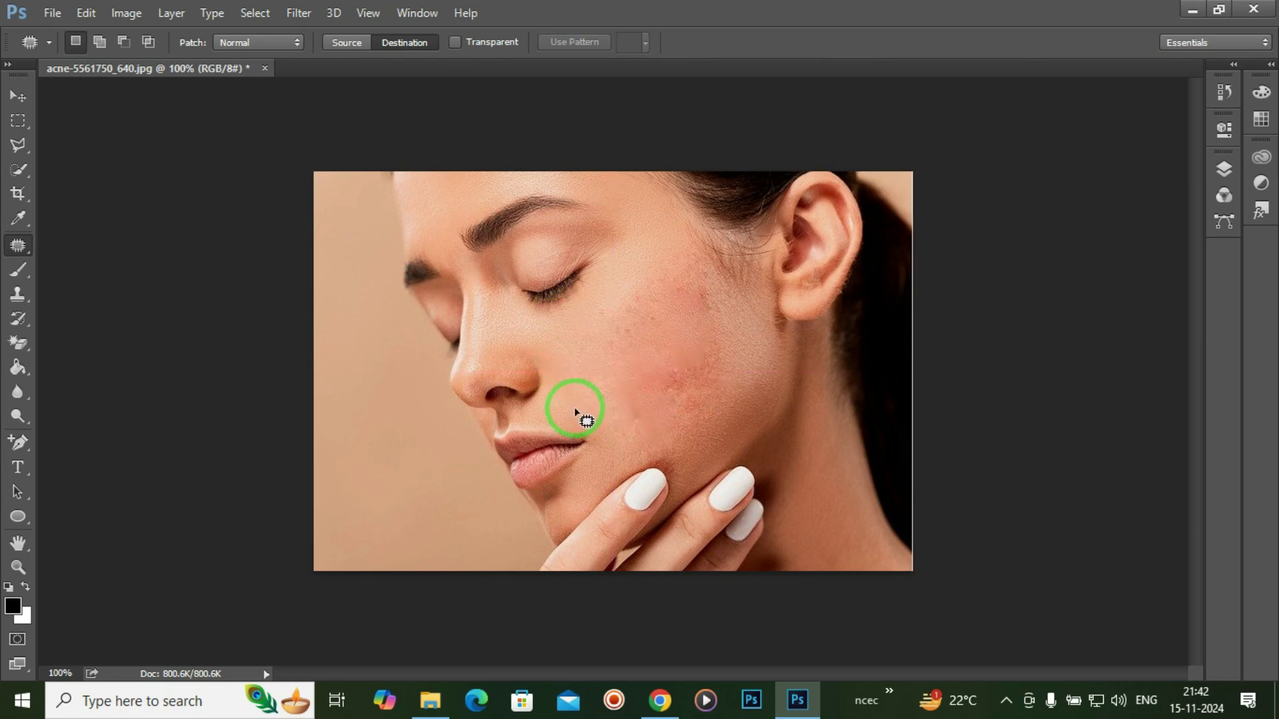
Patch the remaining spots on the lower and outer cheek with clean skin from near the mouth and nose, and clear the selection.
drag(608, 459, 673, 386)
click(600, 431)
mouse_move(594, 416)
mouse_down()
mouse_move(606, 456)
mouse_move(612, 399)
mouse_move(590, 390)
mouse_move(599, 420)
mouse_up()
mouse_move(611, 392)
mouse_down()
mouse_move(634, 403)
mouse_move(723, 353)
mouse_up()
mouse_move(570, 365)
mouse_down()
mouse_move(601, 358)
mouse_move(579, 332)
mouse_move(572, 379)
mouse_move(699, 329)
mouse_up()
click(571, 351)
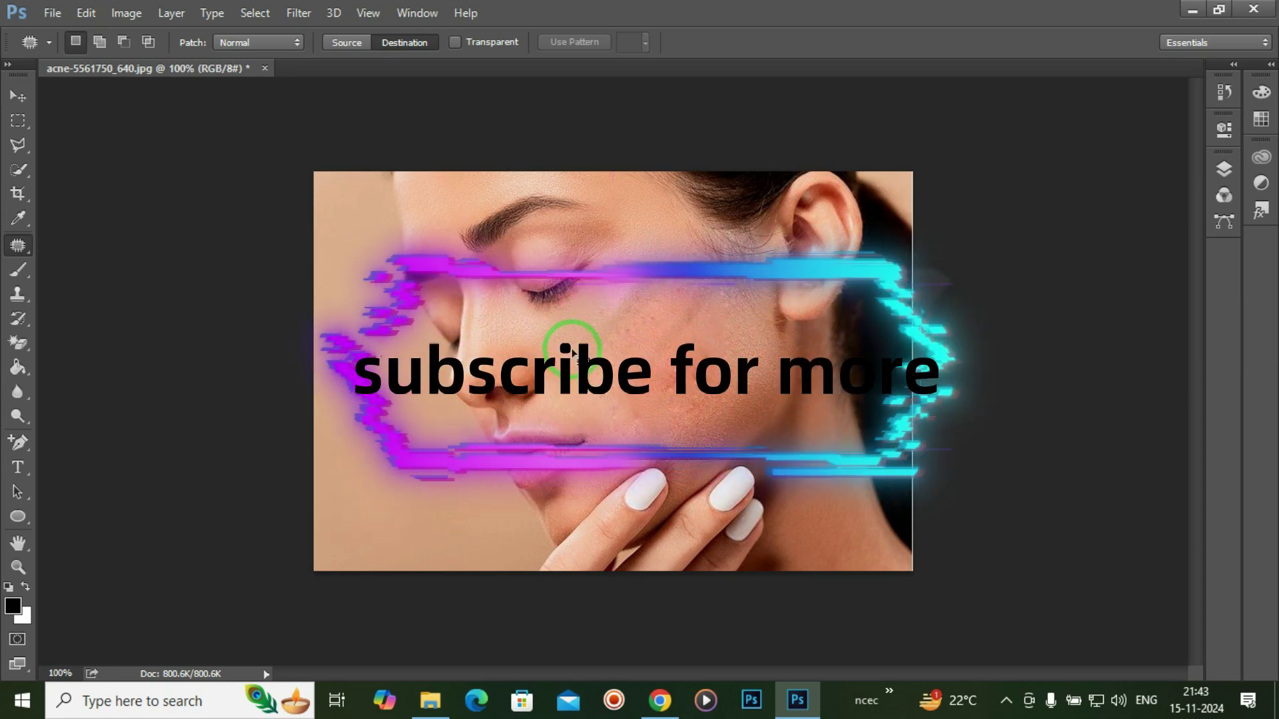
mouse_move(559, 333)
mouse_down()
mouse_move(575, 413)
mouse_move(587, 367)
mouse_move(563, 335)
mouse_move(657, 352)
mouse_move(689, 293)
mouse_up()
mouse_move(563, 394)
mouse_down()
mouse_move(574, 329)
mouse_move(550, 337)
mouse_move(560, 411)
mouse_move(584, 398)
mouse_move(574, 359)
mouse_move(677, 379)
mouse_up()
click(579, 403)
mouse_move(589, 392)
mouse_down()
mouse_move(597, 361)
mouse_move(574, 327)
mouse_move(539, 361)
mouse_move(571, 394)
mouse_move(593, 386)
mouse_move(595, 368)
mouse_move(706, 395)
mouse_up()
click(563, 406)
mouse_move(576, 346)
mouse_down()
mouse_move(547, 384)
mouse_move(578, 381)
mouse_move(573, 321)
mouse_move(557, 338)
mouse_move(659, 345)
mouse_up()
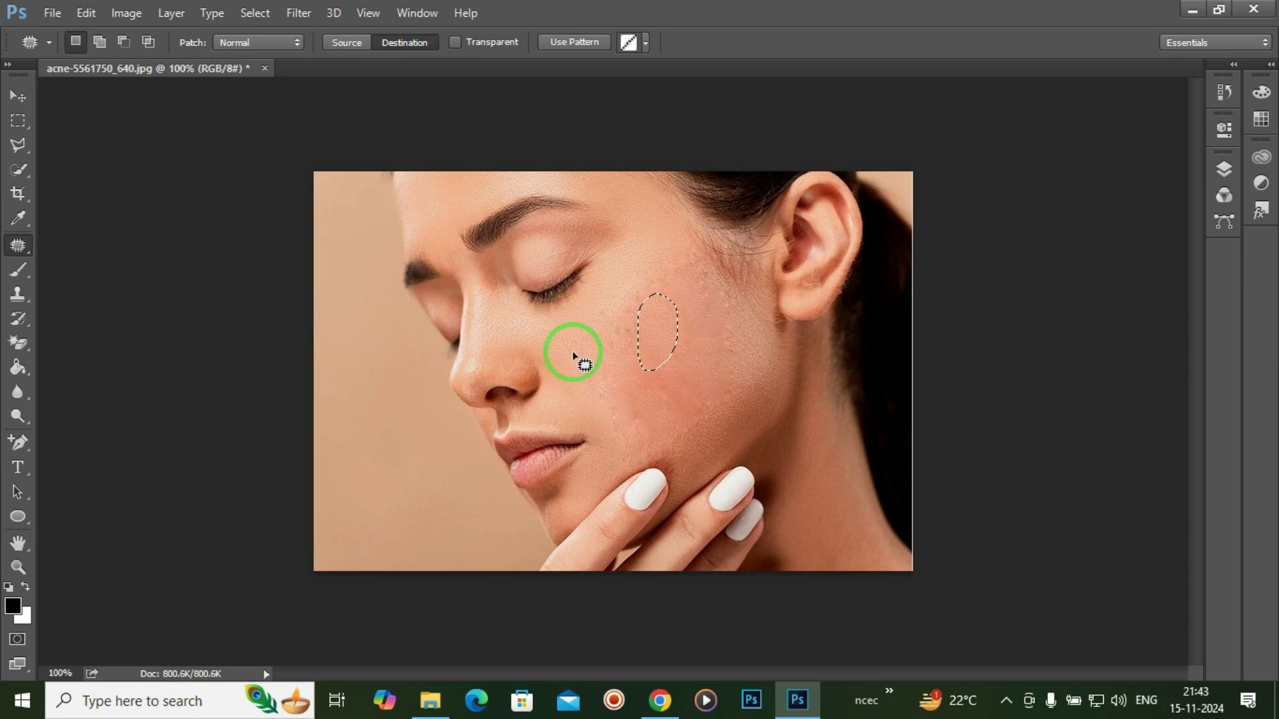
click(574, 355)
Soften the patched cheek skin with the Blur tool, using a 102 px brush at 50% strength.
click(18, 373)
click(25, 391)
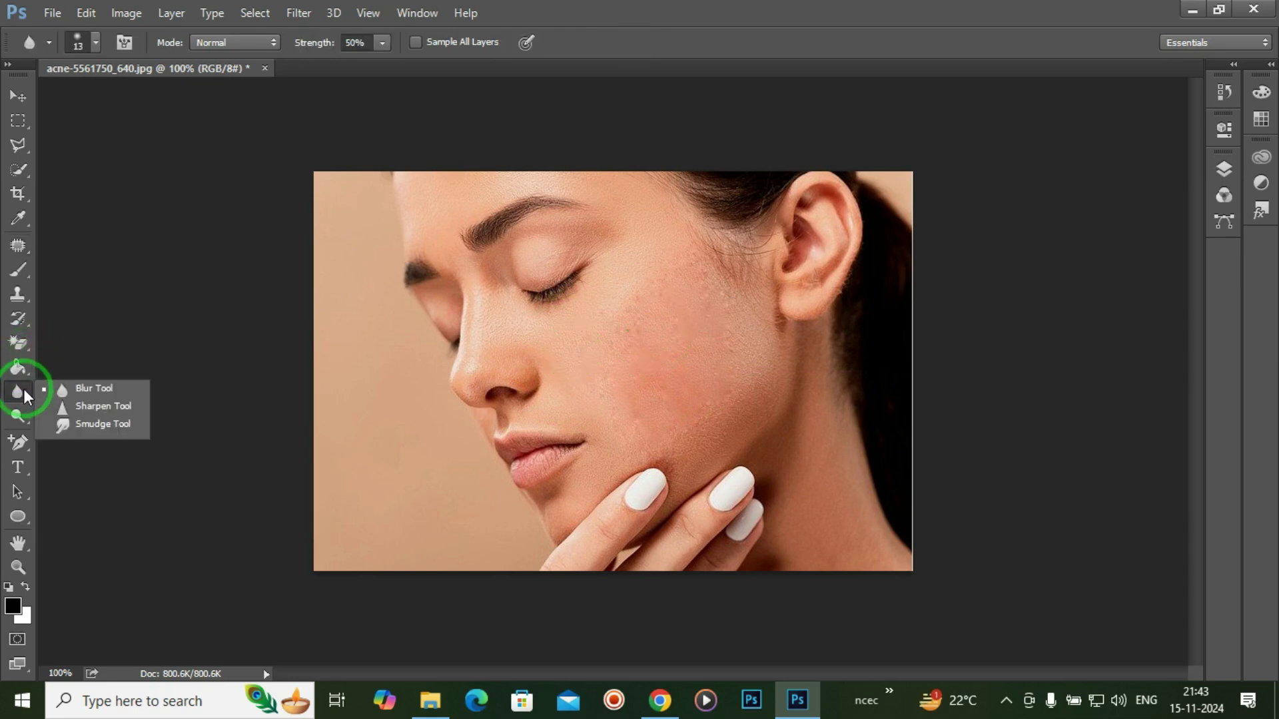
click(87, 389)
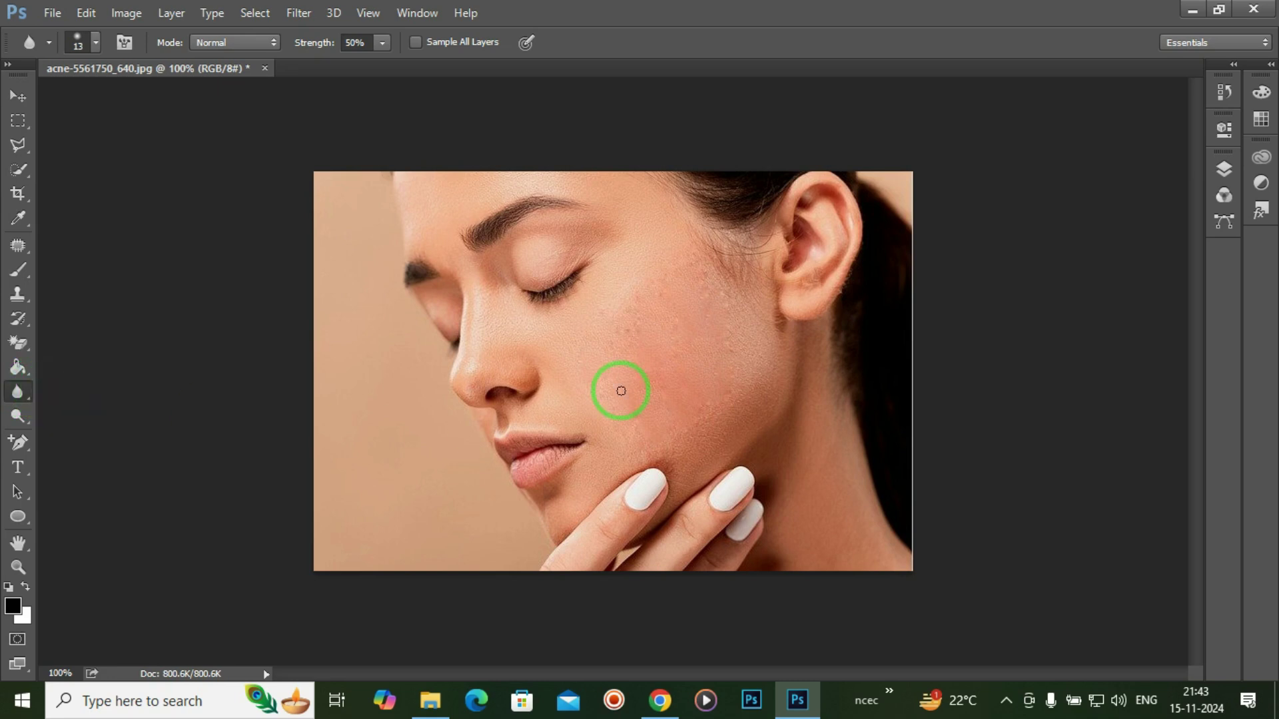
click(97, 43)
drag(114, 102, 165, 101)
click(656, 309)
mouse_move(655, 309)
mouse_down()
mouse_move(708, 367)
mouse_move(705, 404)
mouse_move(661, 406)
mouse_move(631, 354)
mouse_move(644, 310)
mouse_move(656, 403)
mouse_up()
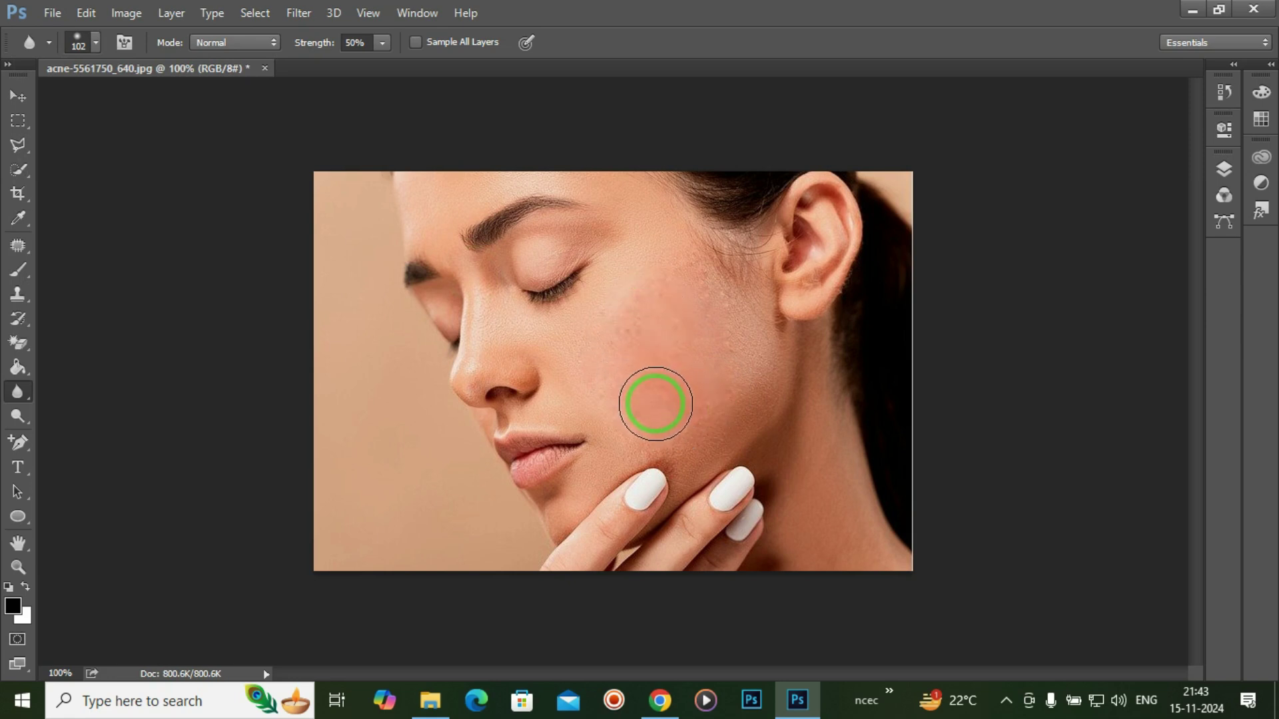
mouse_move(720, 366)
mouse_down()
mouse_move(562, 360)
mouse_move(639, 419)
mouse_move(722, 405)
mouse_move(755, 421)
mouse_up()
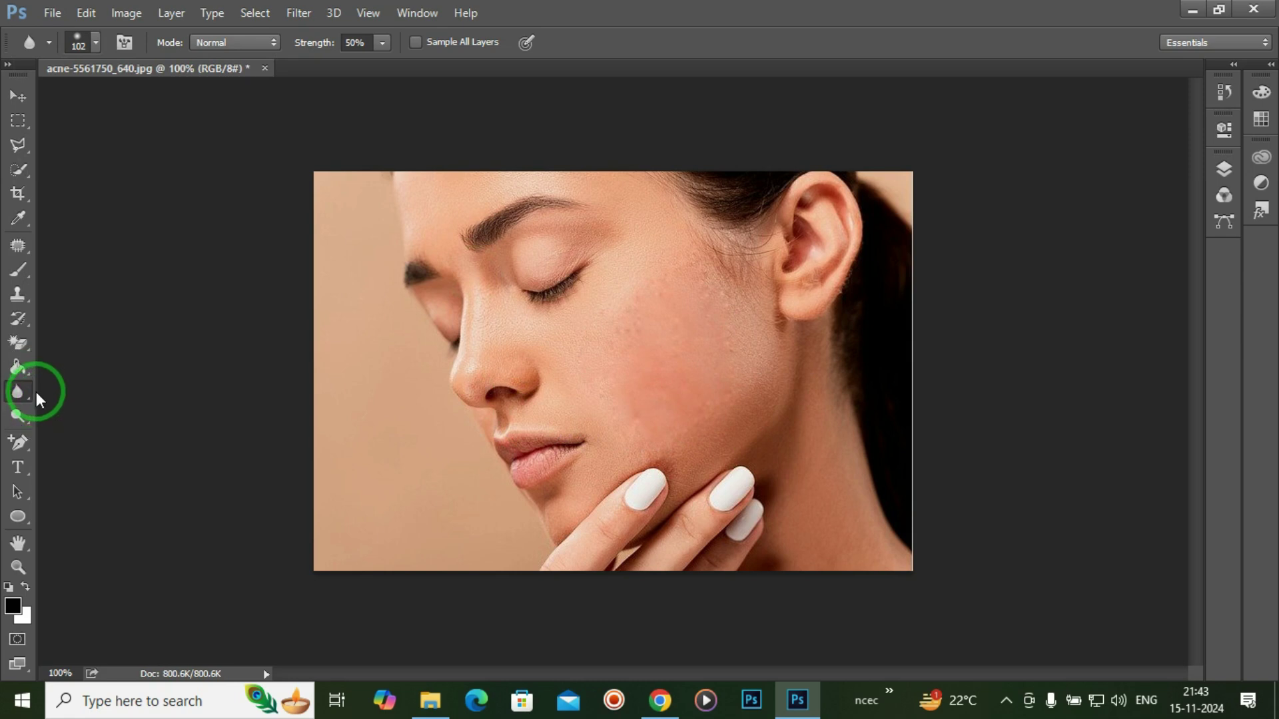
Restore texture on the patched cheek with the Sharpen tool, using a 94 px brush at 50% strength.
mouse_move(22, 390)
mouse_down()
mouse_move(106, 430)
mouse_move(94, 409)
mouse_up()
click(94, 409)
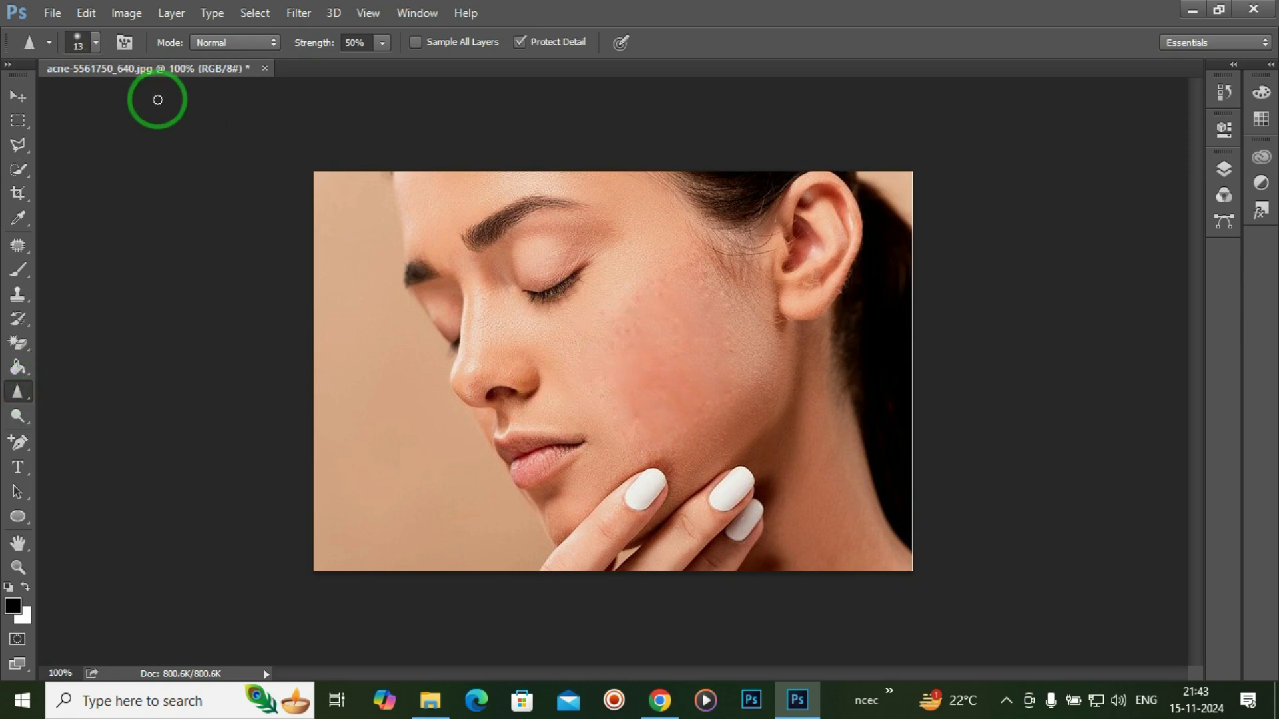
click(98, 44)
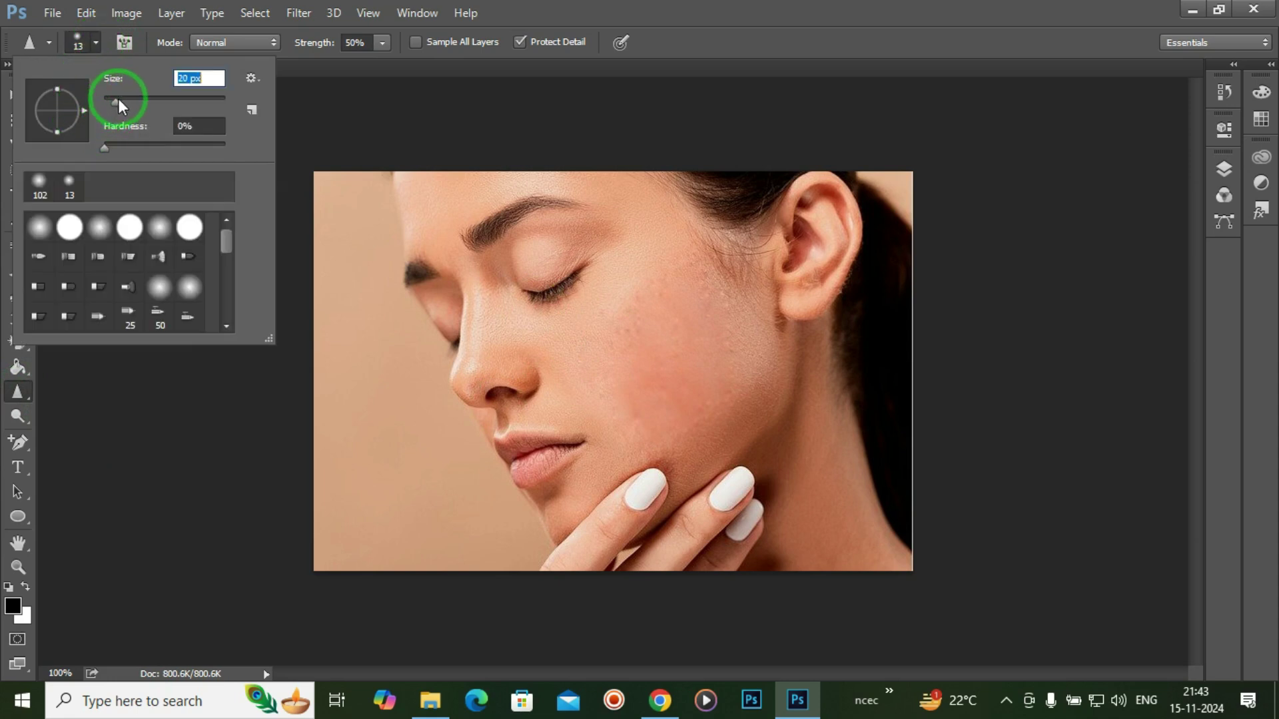
drag(161, 98, 163, 98)
click(670, 308)
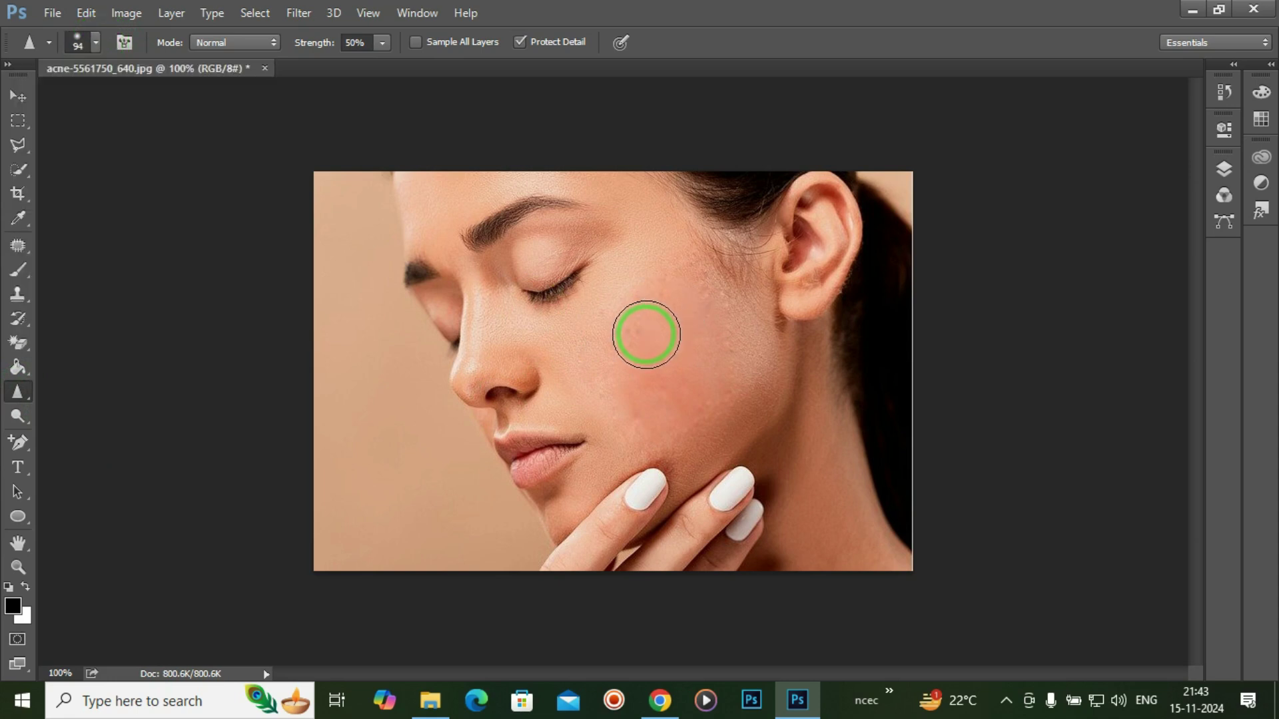
mouse_move(693, 331)
mouse_down()
mouse_move(676, 323)
mouse_move(616, 391)
mouse_move(607, 351)
mouse_move(619, 426)
mouse_up()
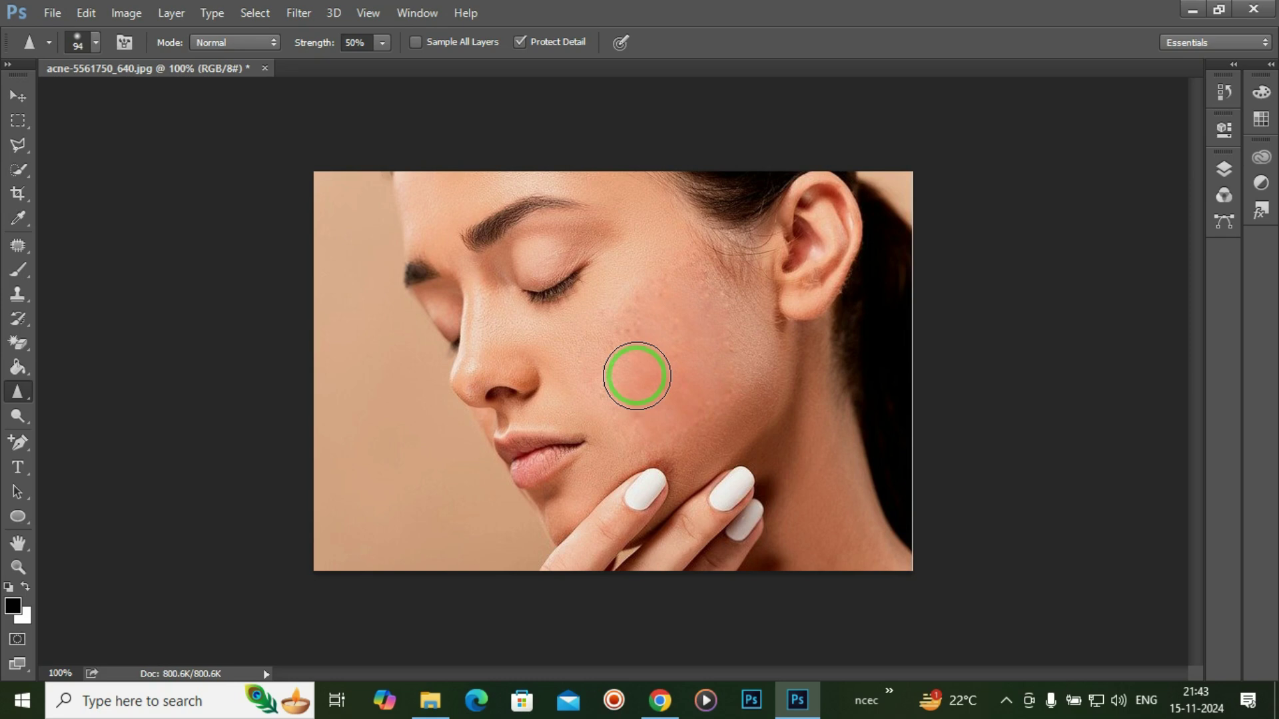
mouse_move(637, 377)
mouse_down()
mouse_move(725, 426)
mouse_move(705, 428)
mouse_up()
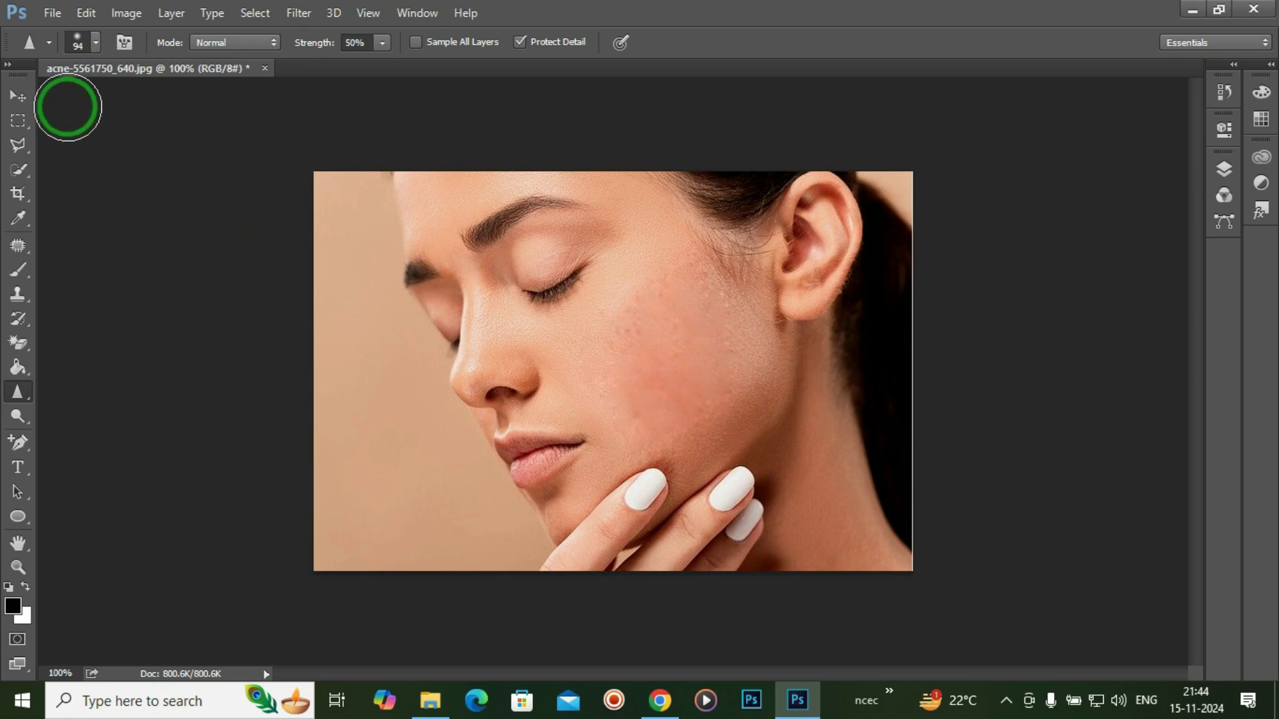
Brighten the whole photo with a Curves adjustment by slightly raising the middle of the RGB curve.
click(18, 96)
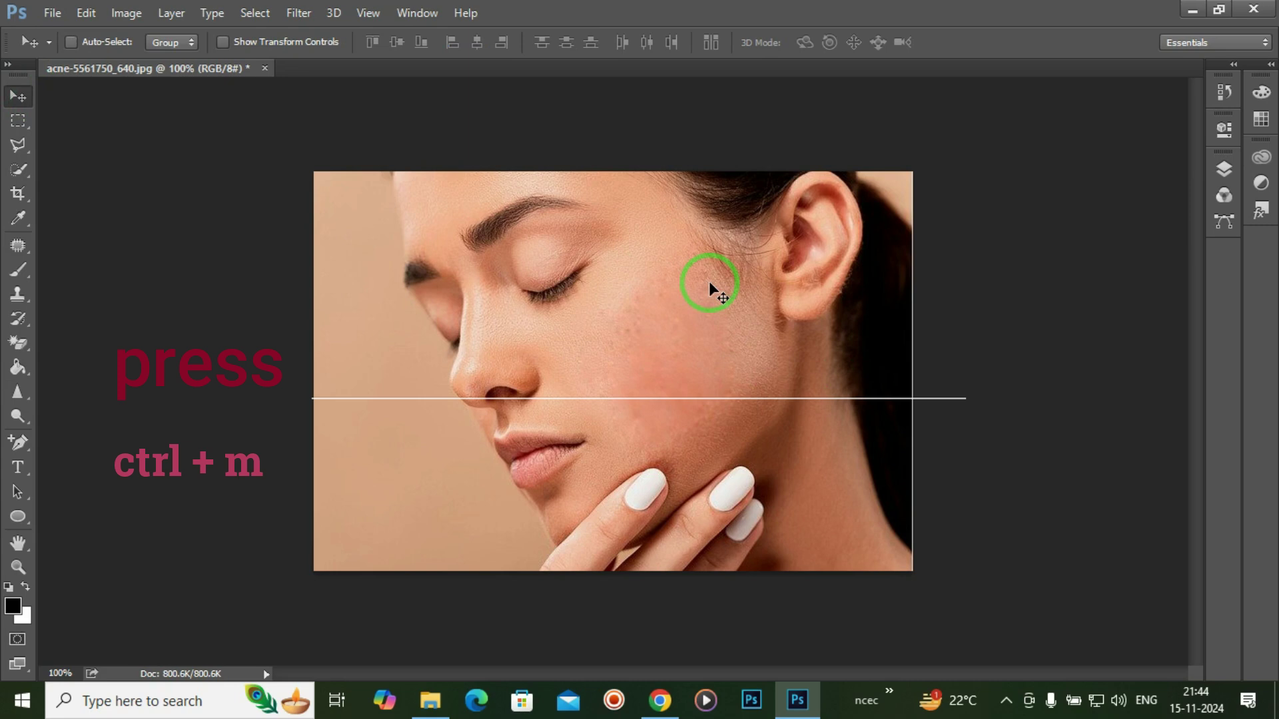
key(ctrl+m)
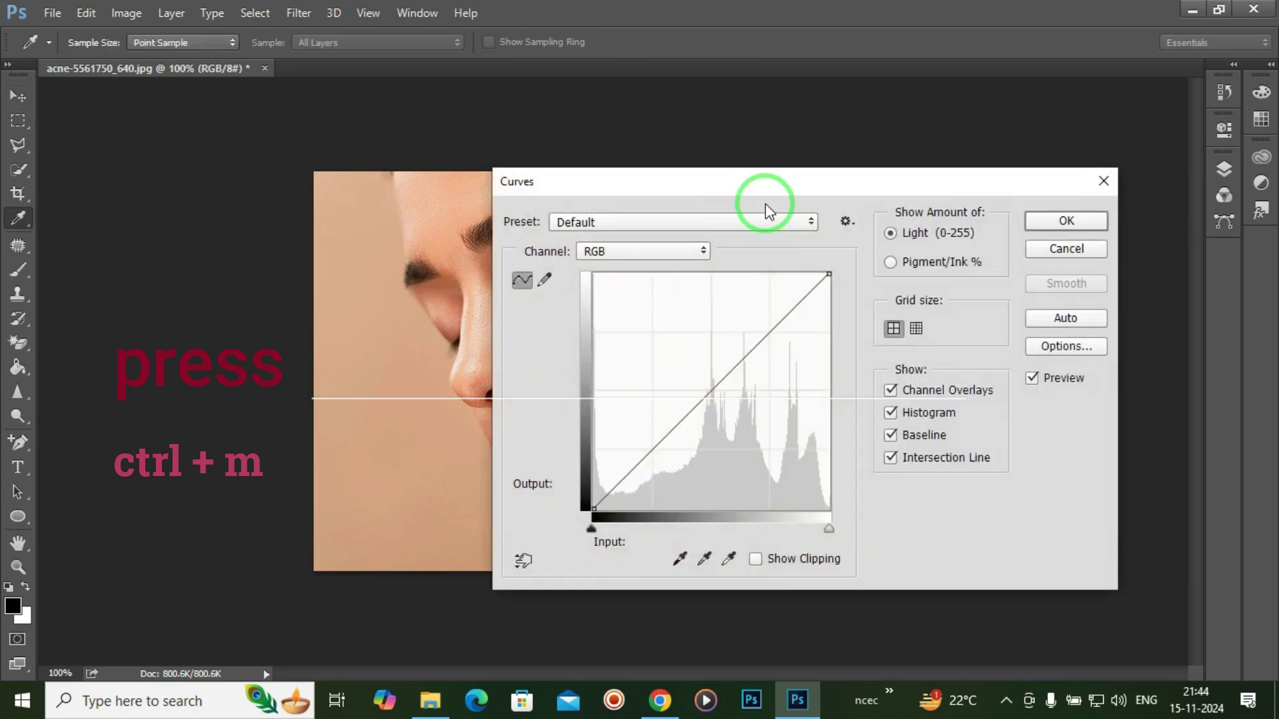
drag(812, 179, 1059, 169)
mouse_move(967, 375)
mouse_down()
mouse_move(960, 350)
mouse_move(973, 353)
mouse_up()
drag(1204, 185, 1001, 180)
click(1125, 206)
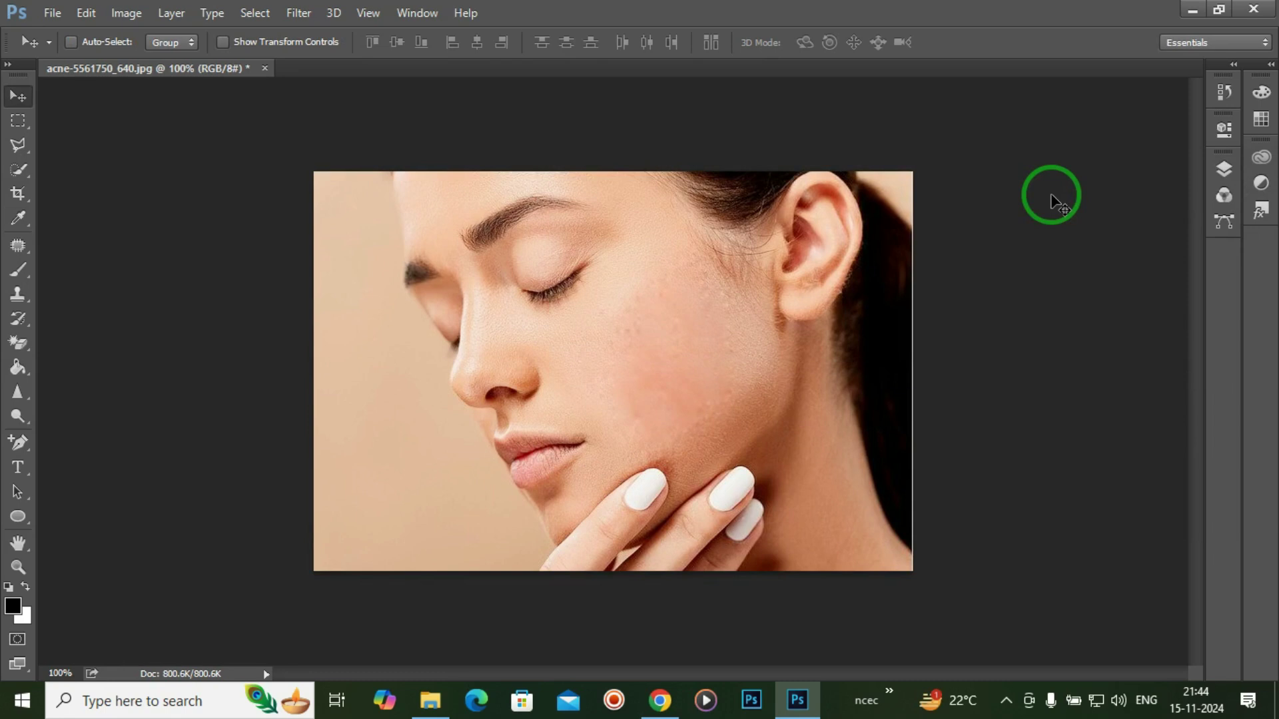